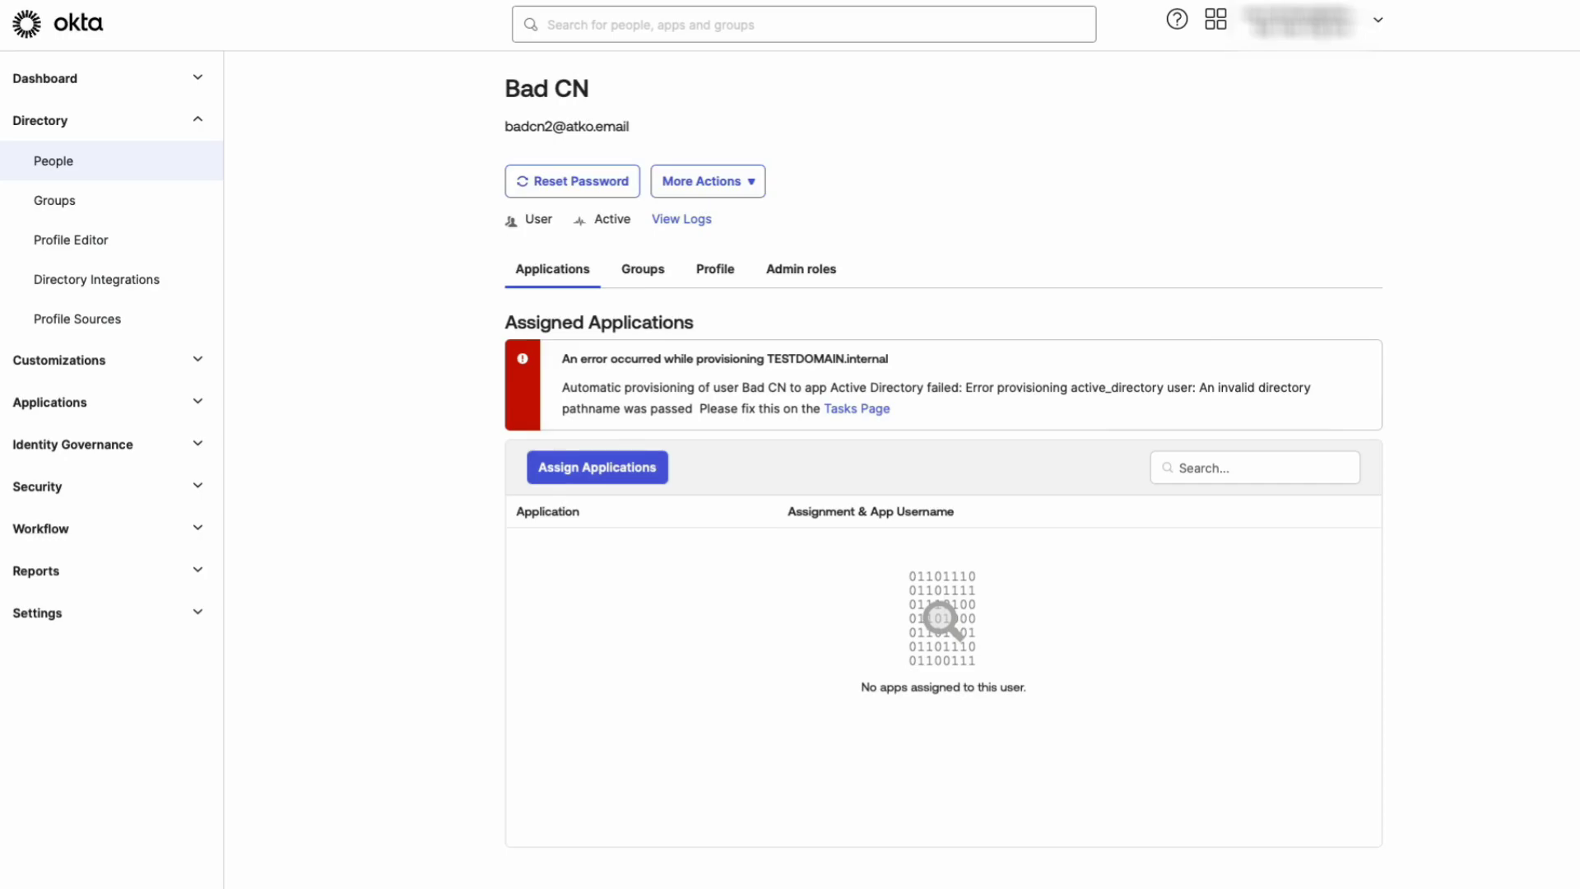
# - Open the TESTDOMAIN.internal User mappings from the Profile Editor's Directories filter
pyautogui.click(77, 247)
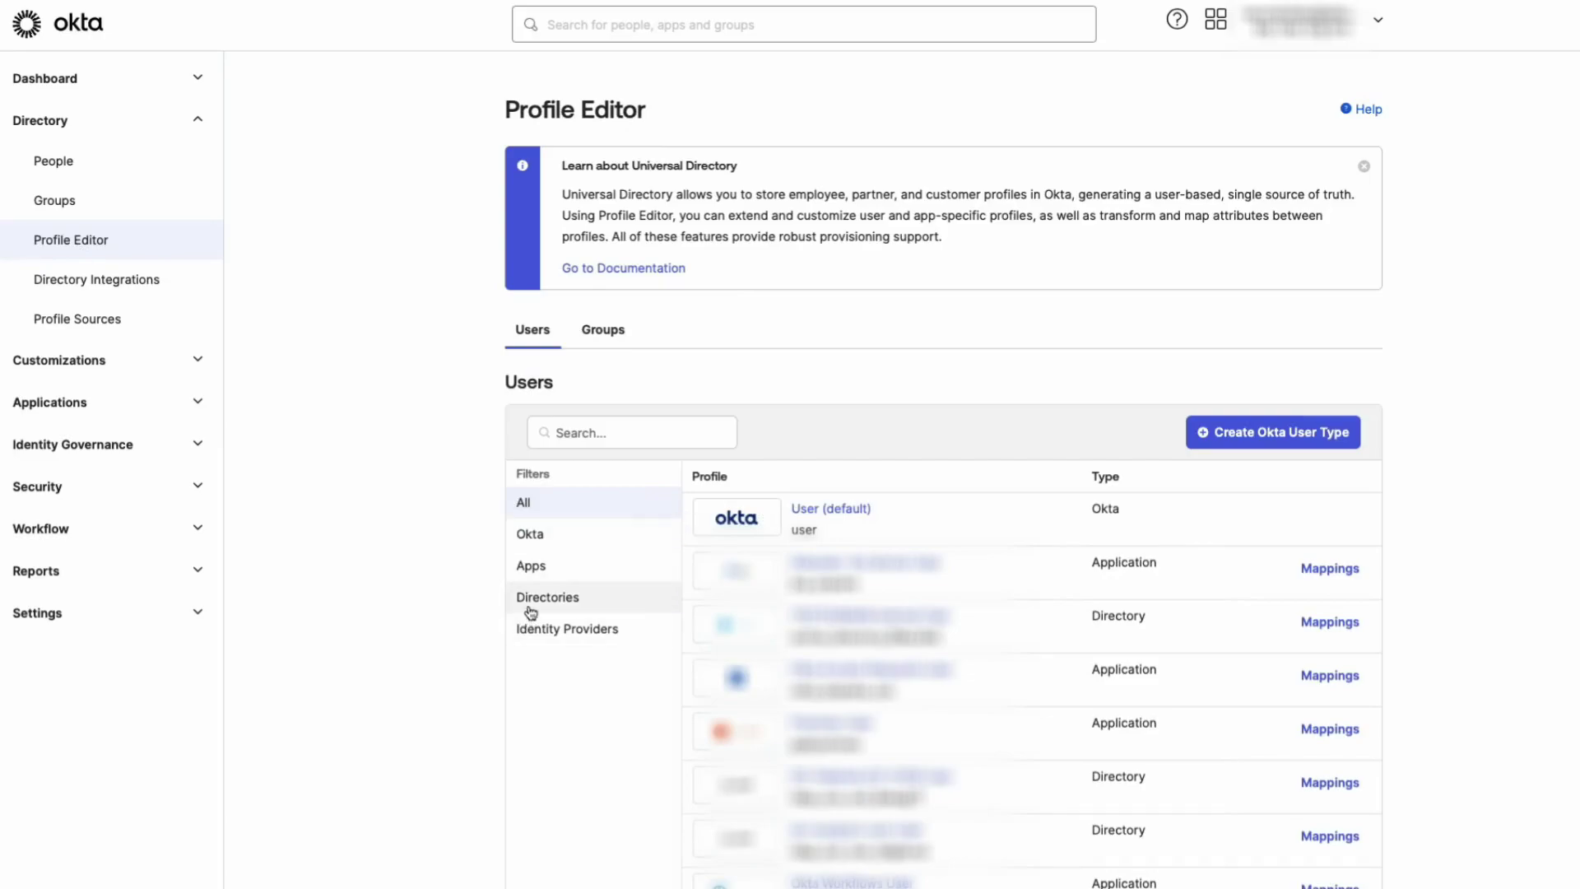
pyautogui.click(544, 600)
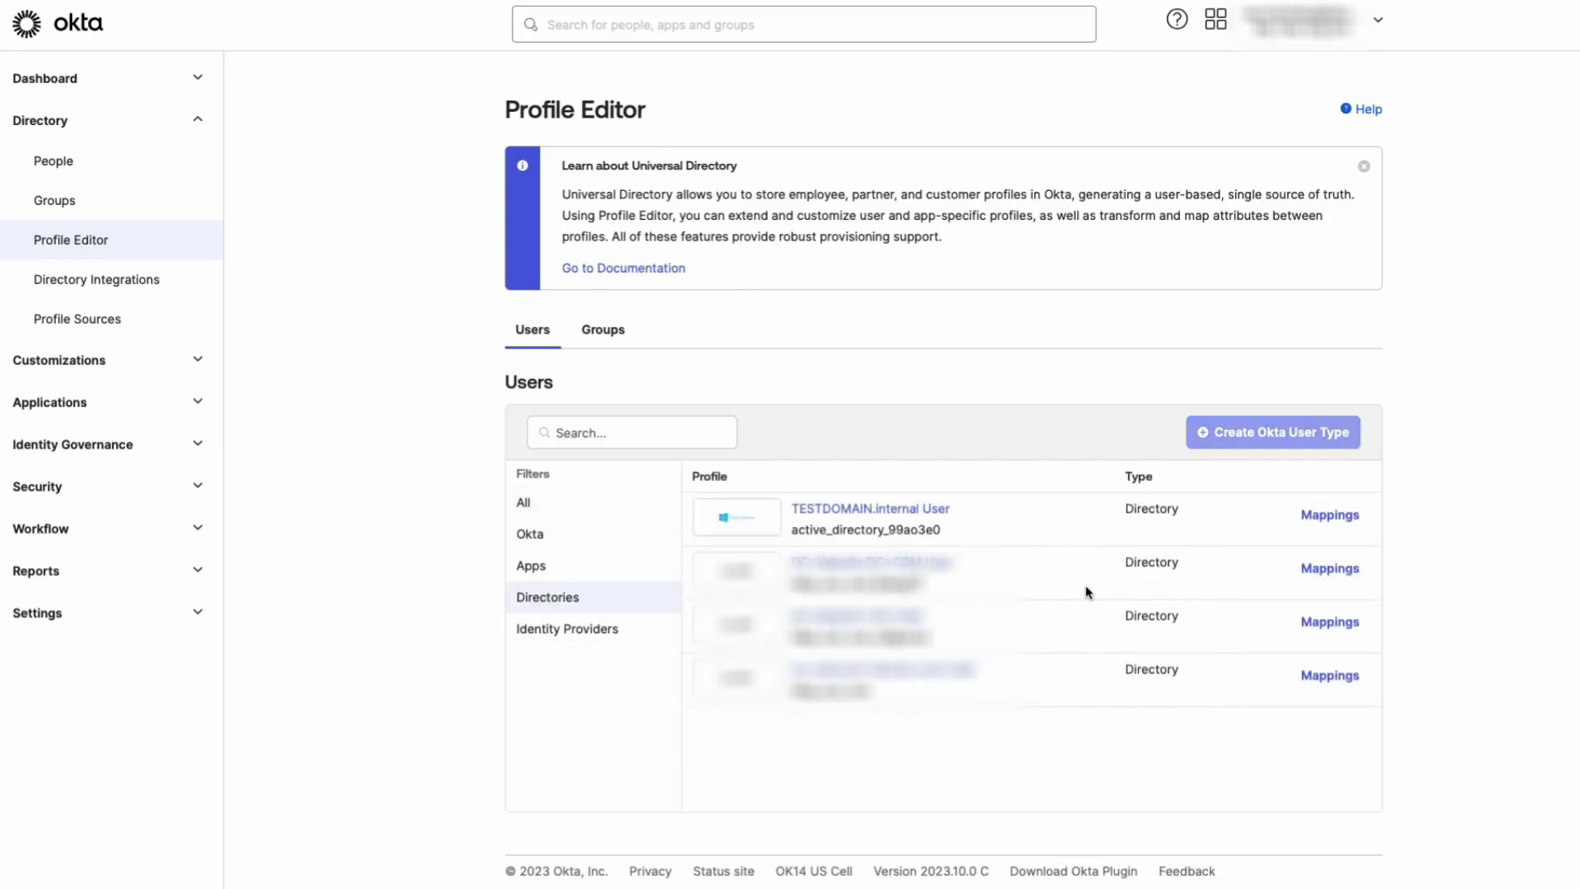
pyautogui.click(1345, 518)
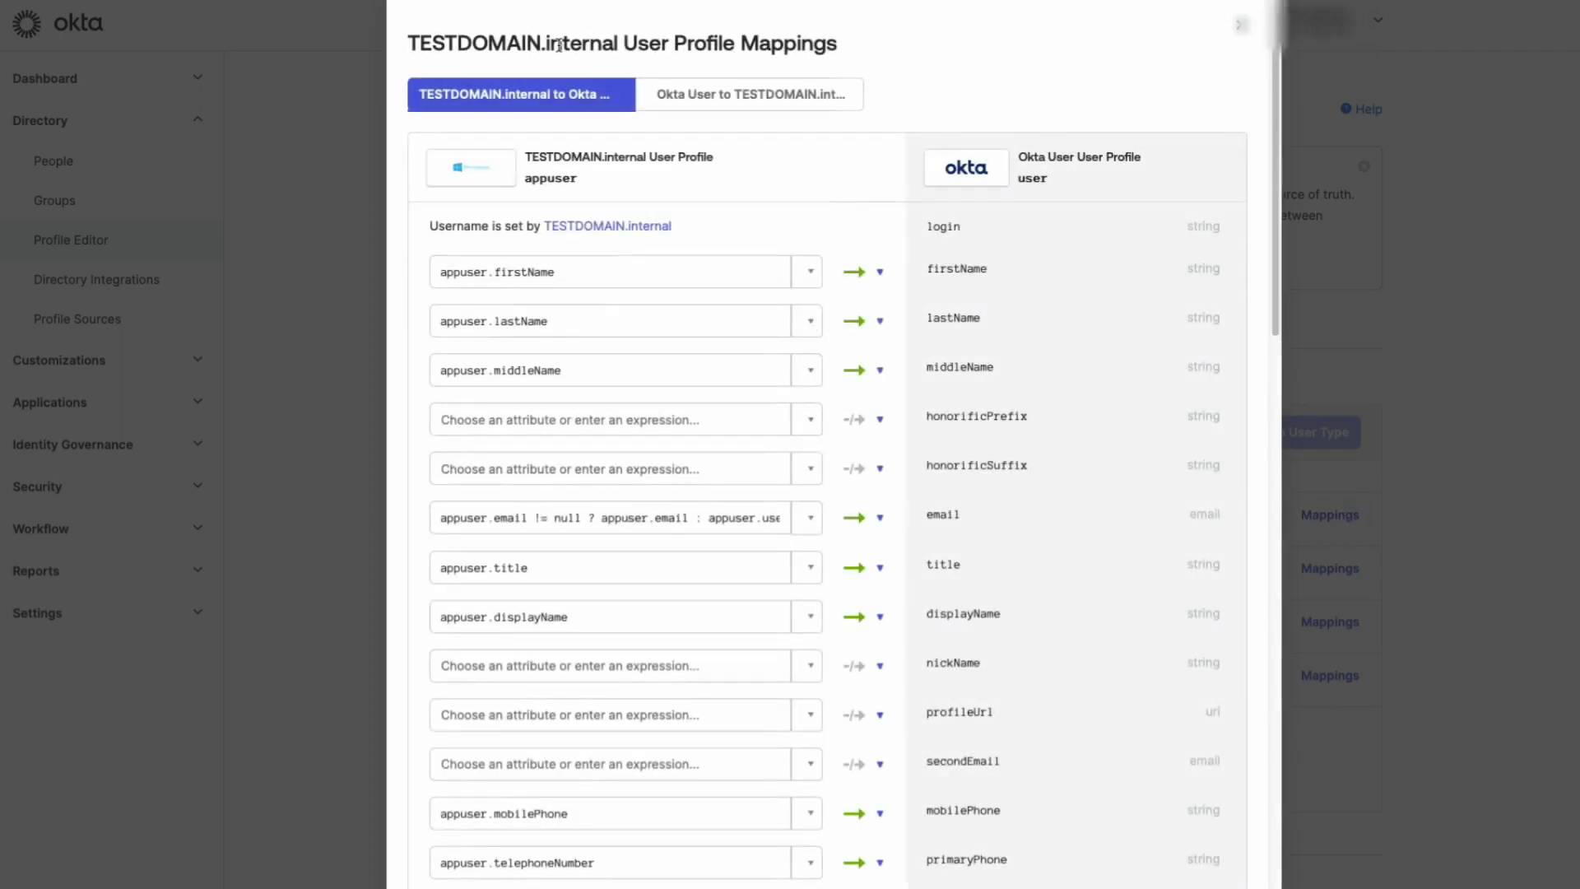
# - In Okta User to TESTDOMAIN.internal mappings, set cn to user.firstName + " " + user.lastName
pyautogui.click(678, 91)
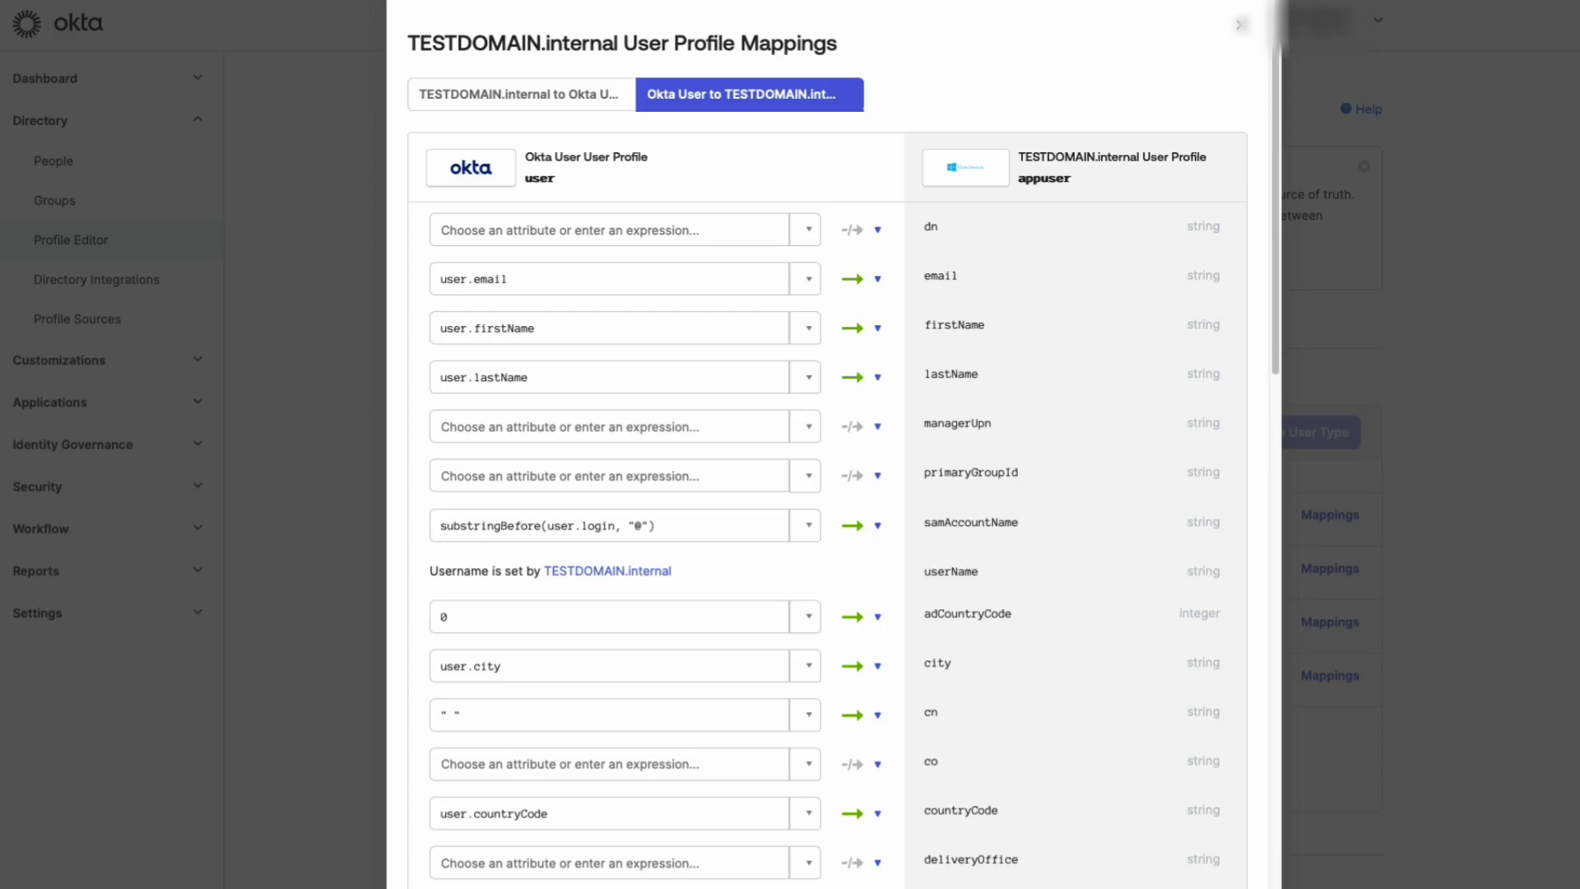
pyautogui.click(487, 716)
pyautogui.moveTo(486, 716); pyautogui.dragTo(387, 724)
pyautogui.rightClick(524, 718)
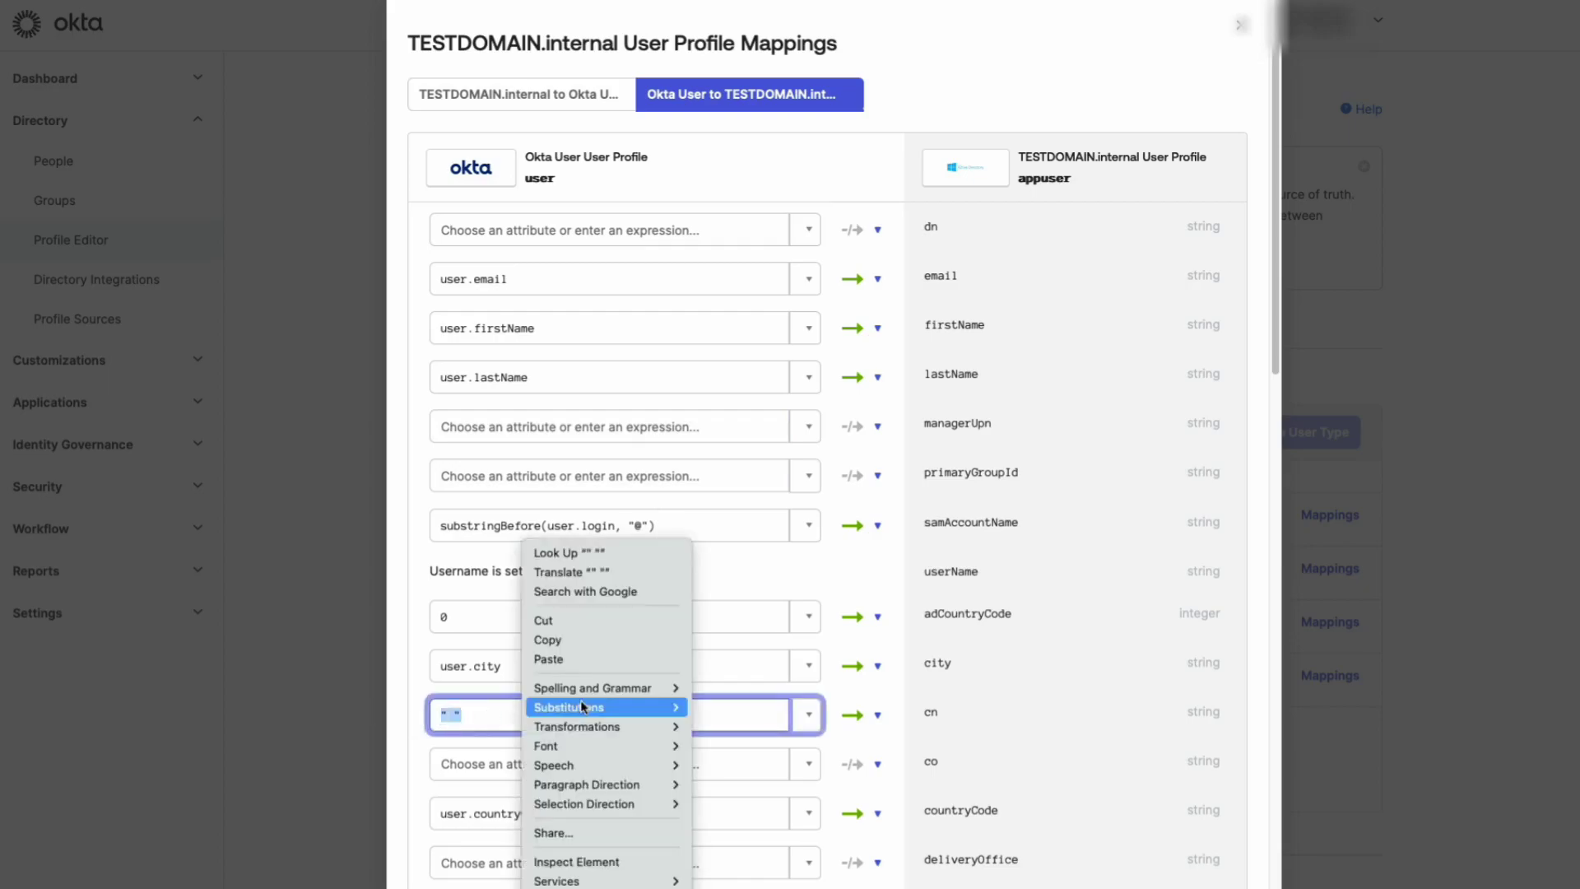
pyautogui.click(601, 660)
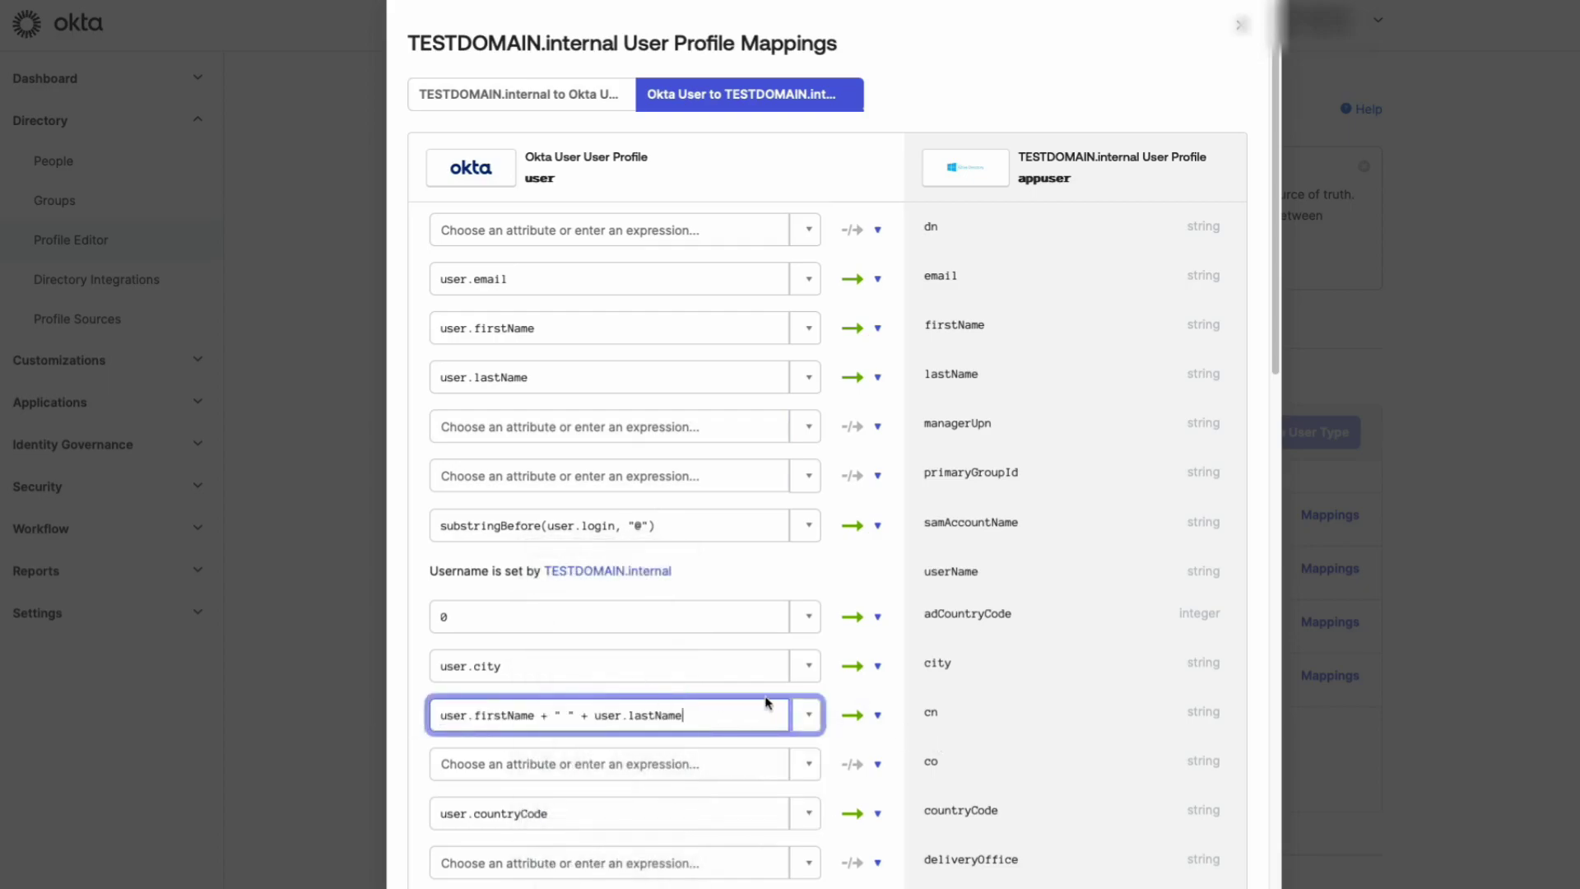
pyautogui.scroll(-5, 768, 704)
pyautogui.scroll(-5, 773, 707)
pyautogui.scroll(-2, 774, 710)
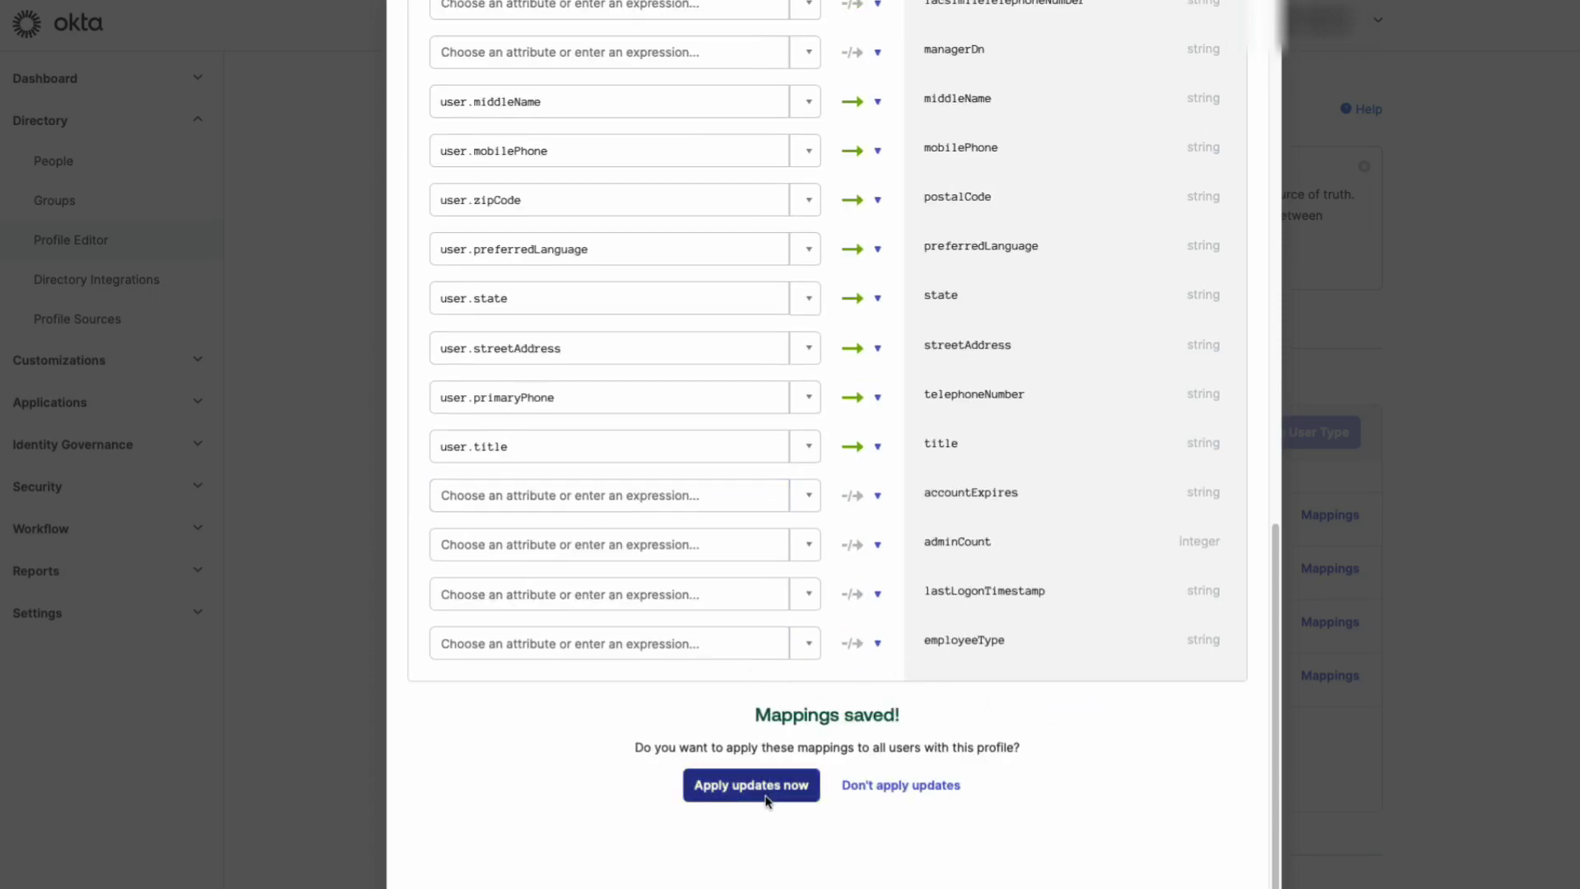
# - Apply the saved mappings to all users and reload the Profile Editor page
pyautogui.click(755, 788)
pyautogui.rightClick(296, 360)
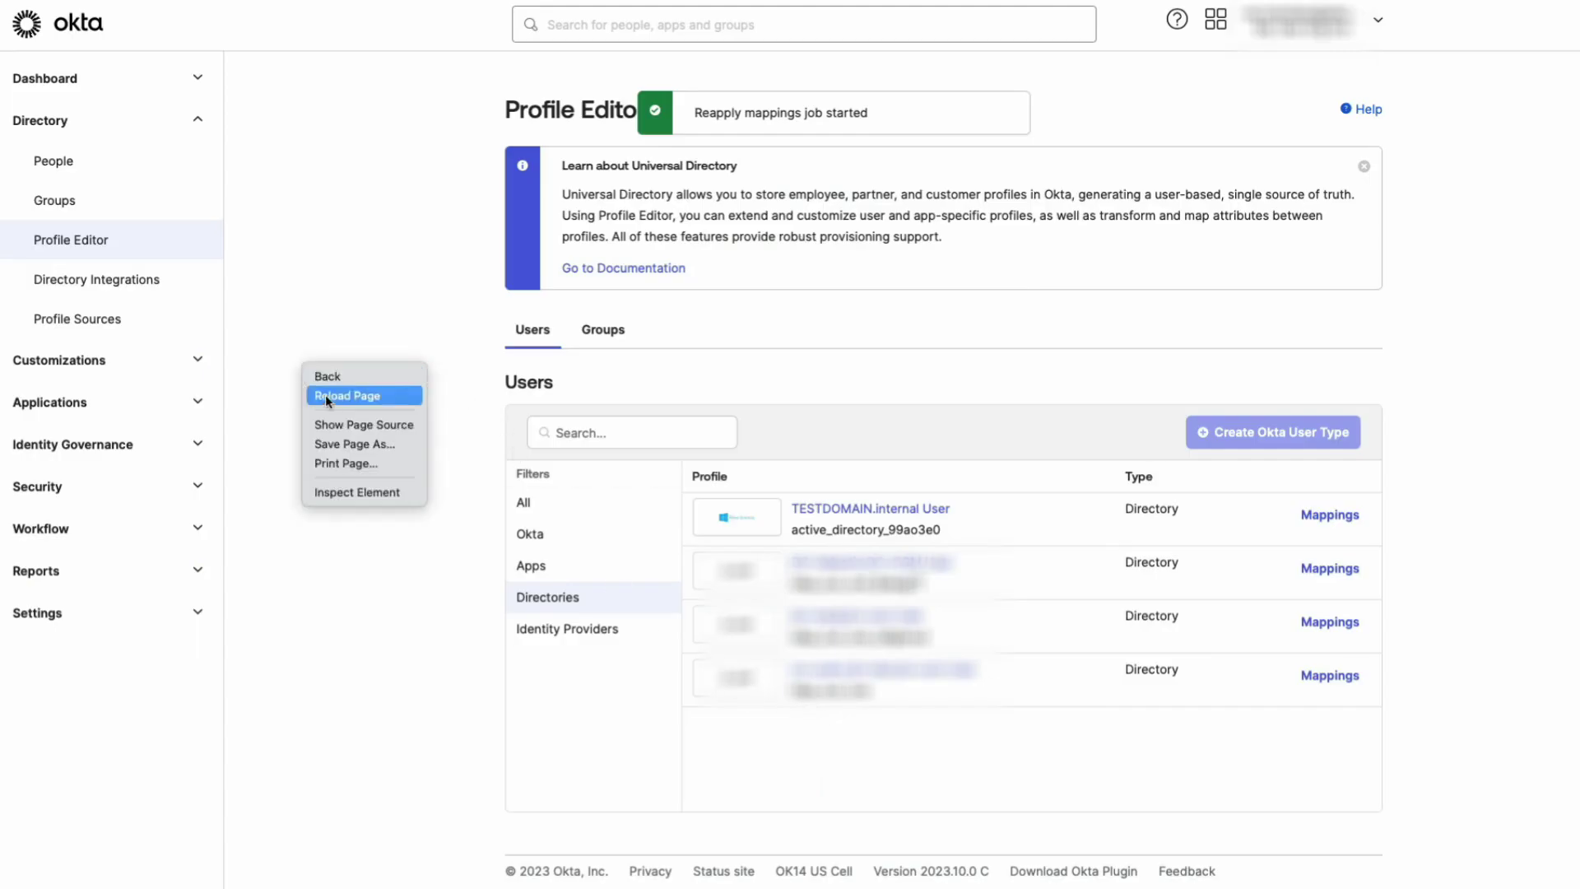
pyautogui.click(331, 396)
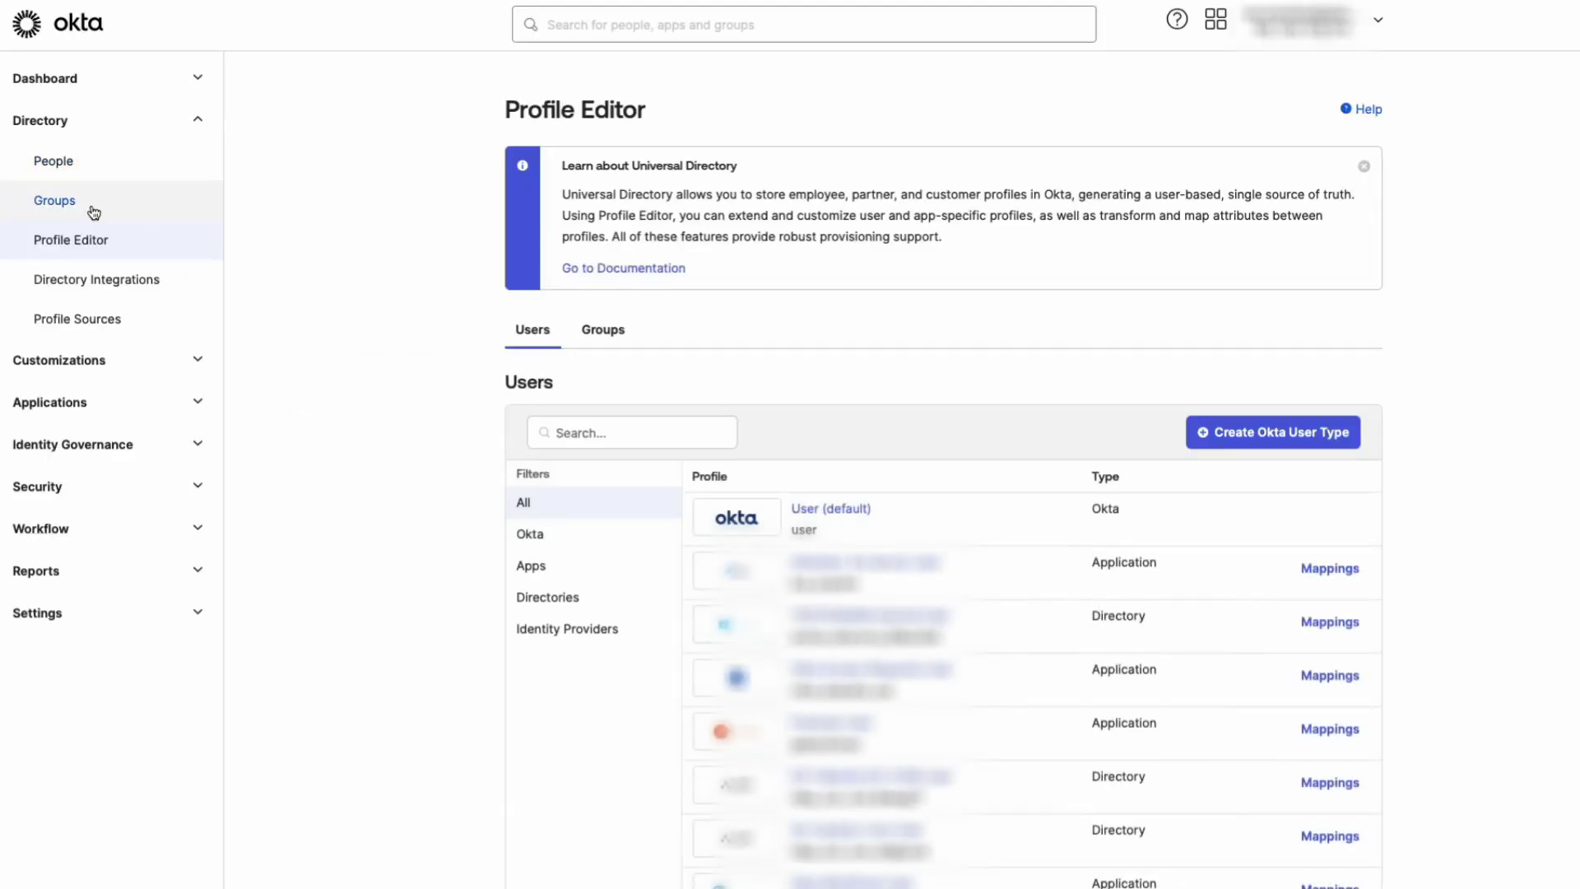
pyautogui.click(89, 207)
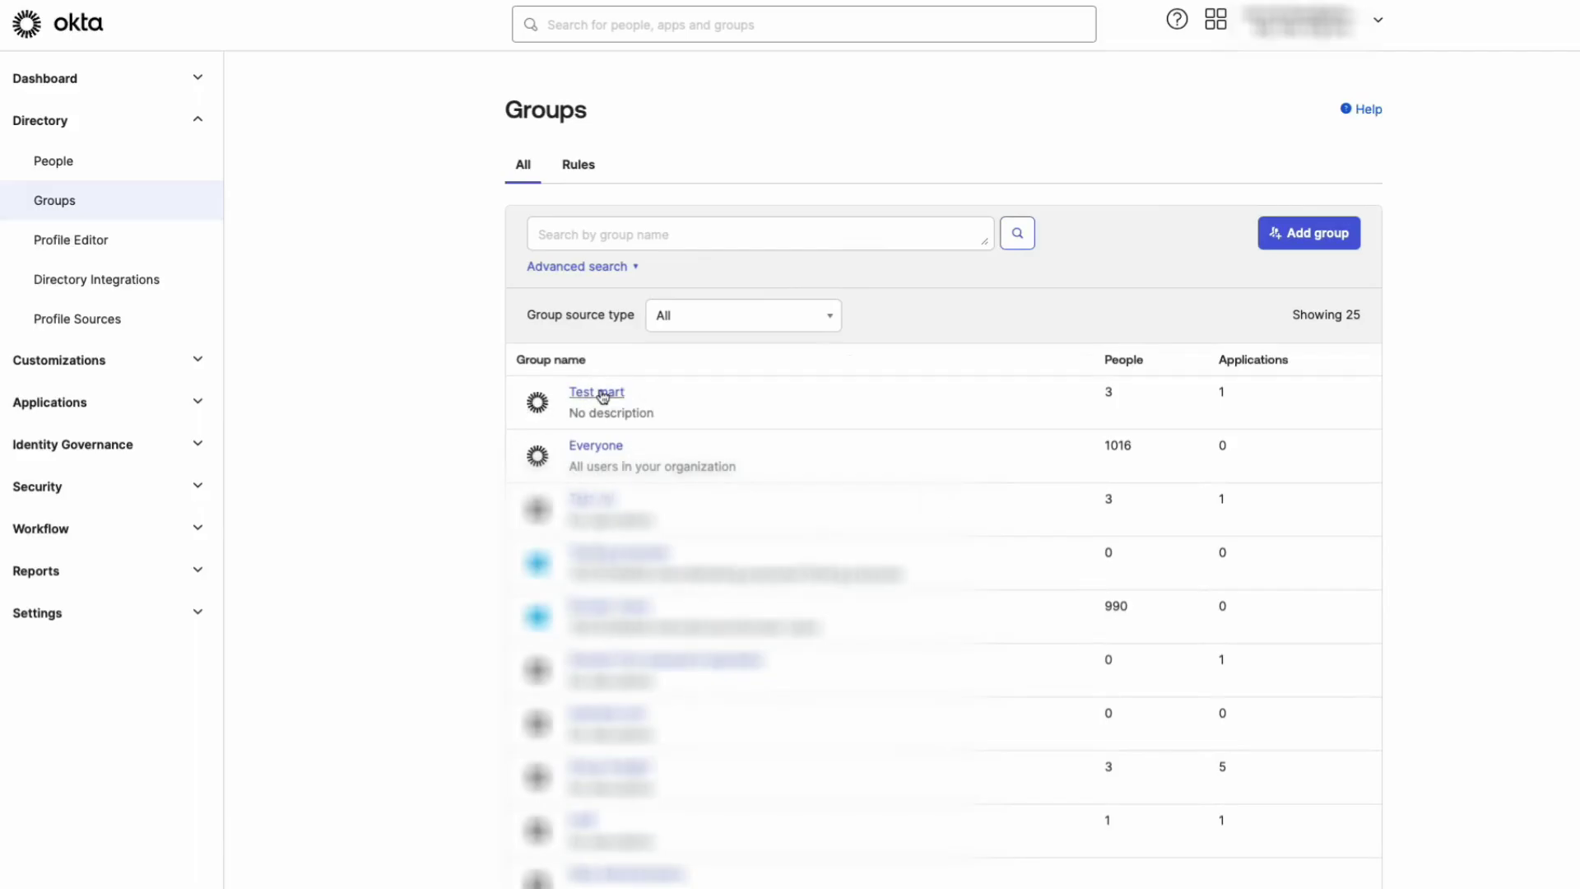
# - Remove Bad CN from the Test mart group, then assign Bad CN back
pyautogui.click(608, 395)
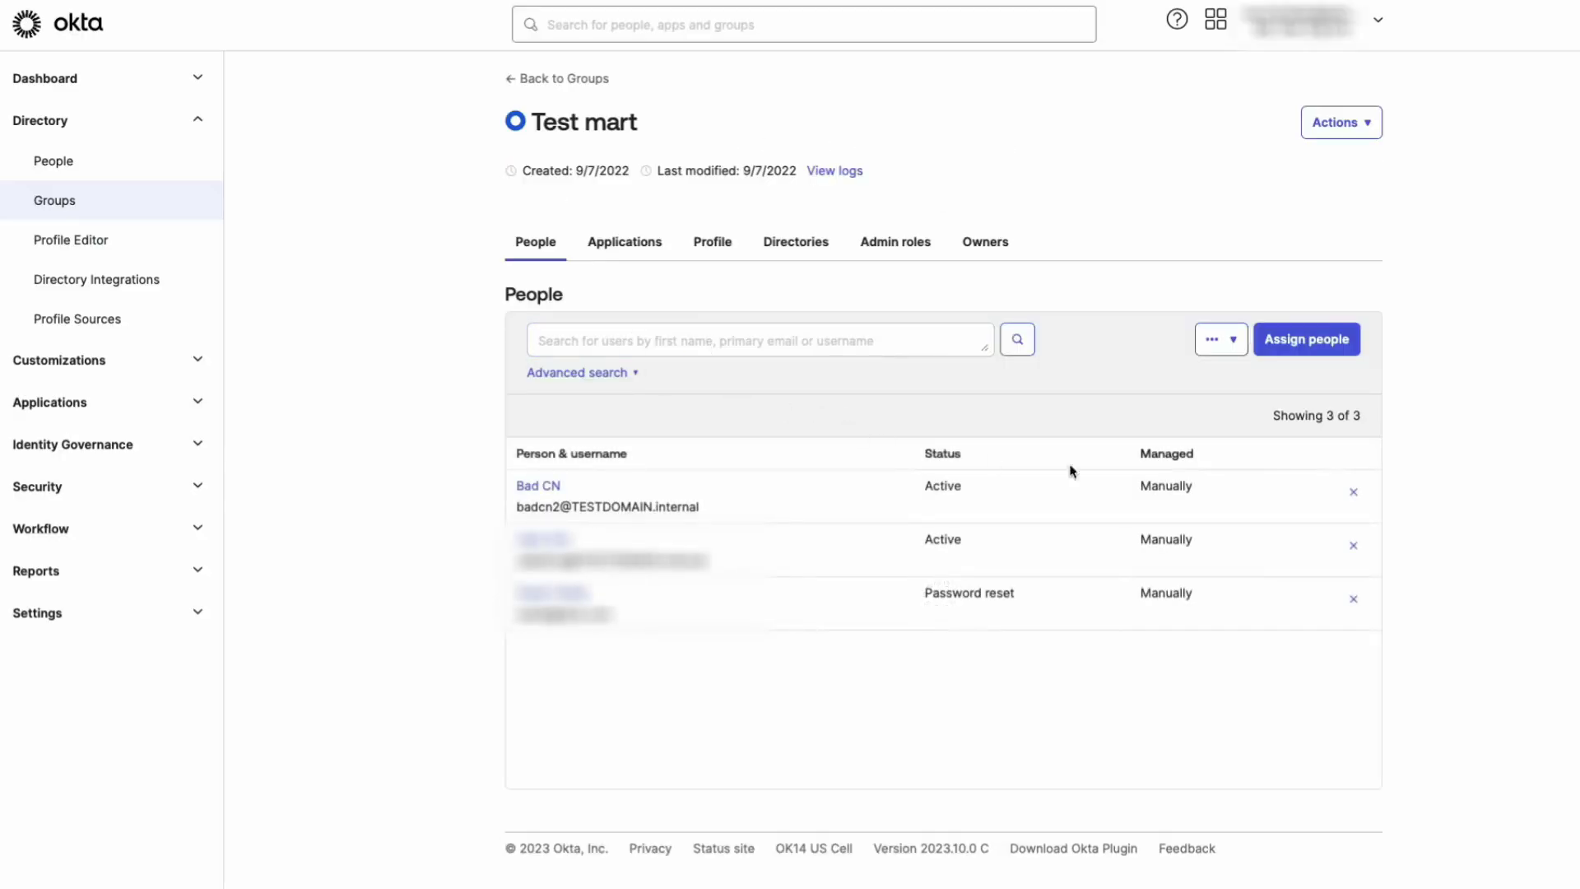
pyautogui.click(1352, 492)
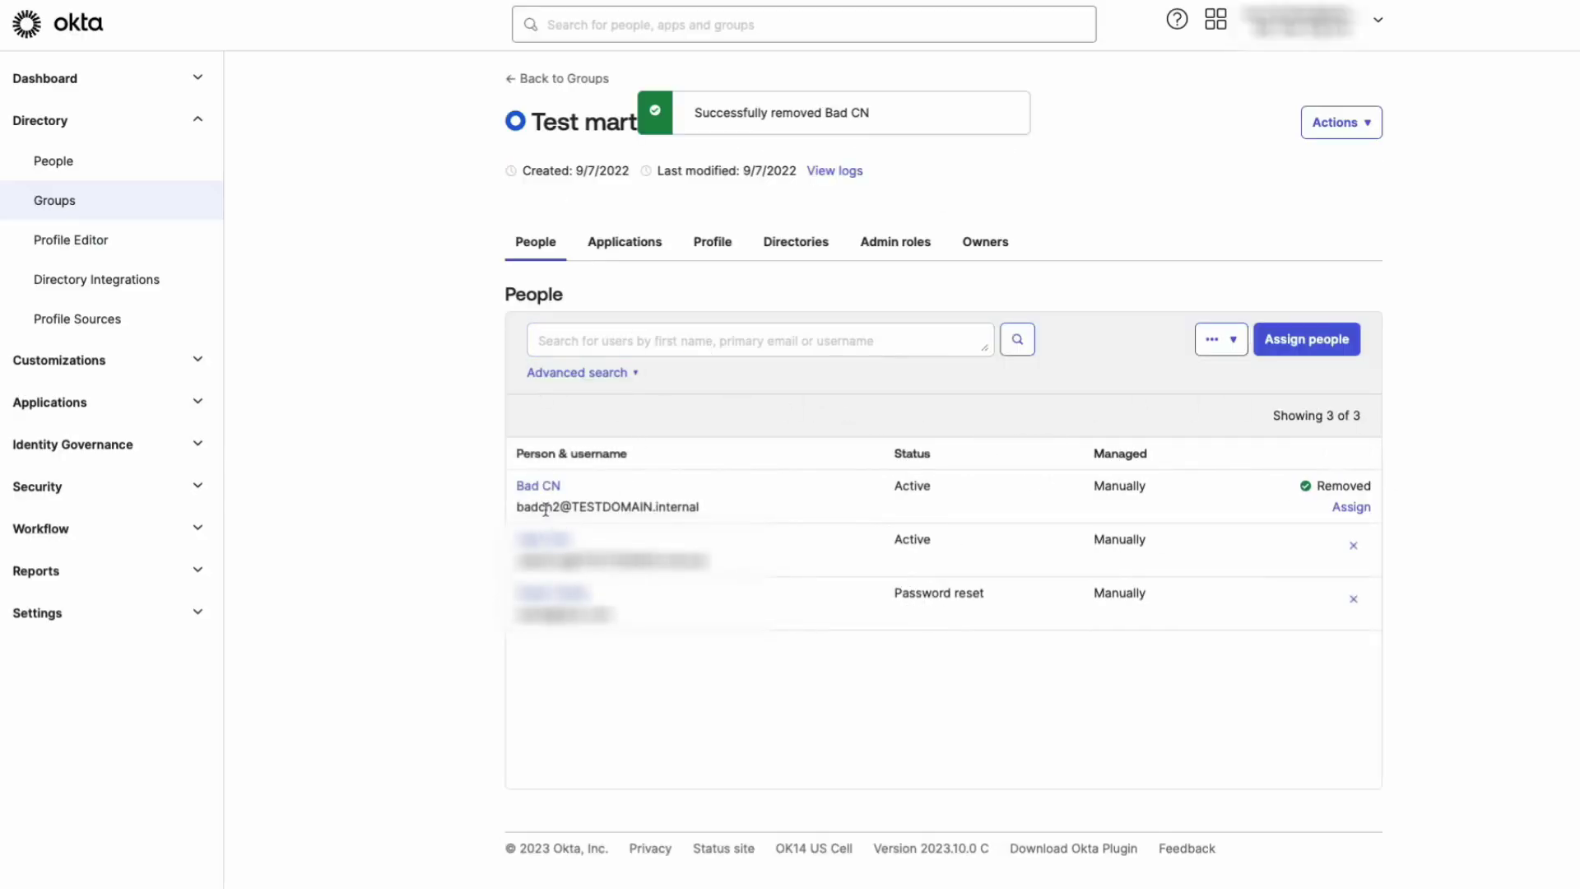
pyautogui.click(1350, 507)
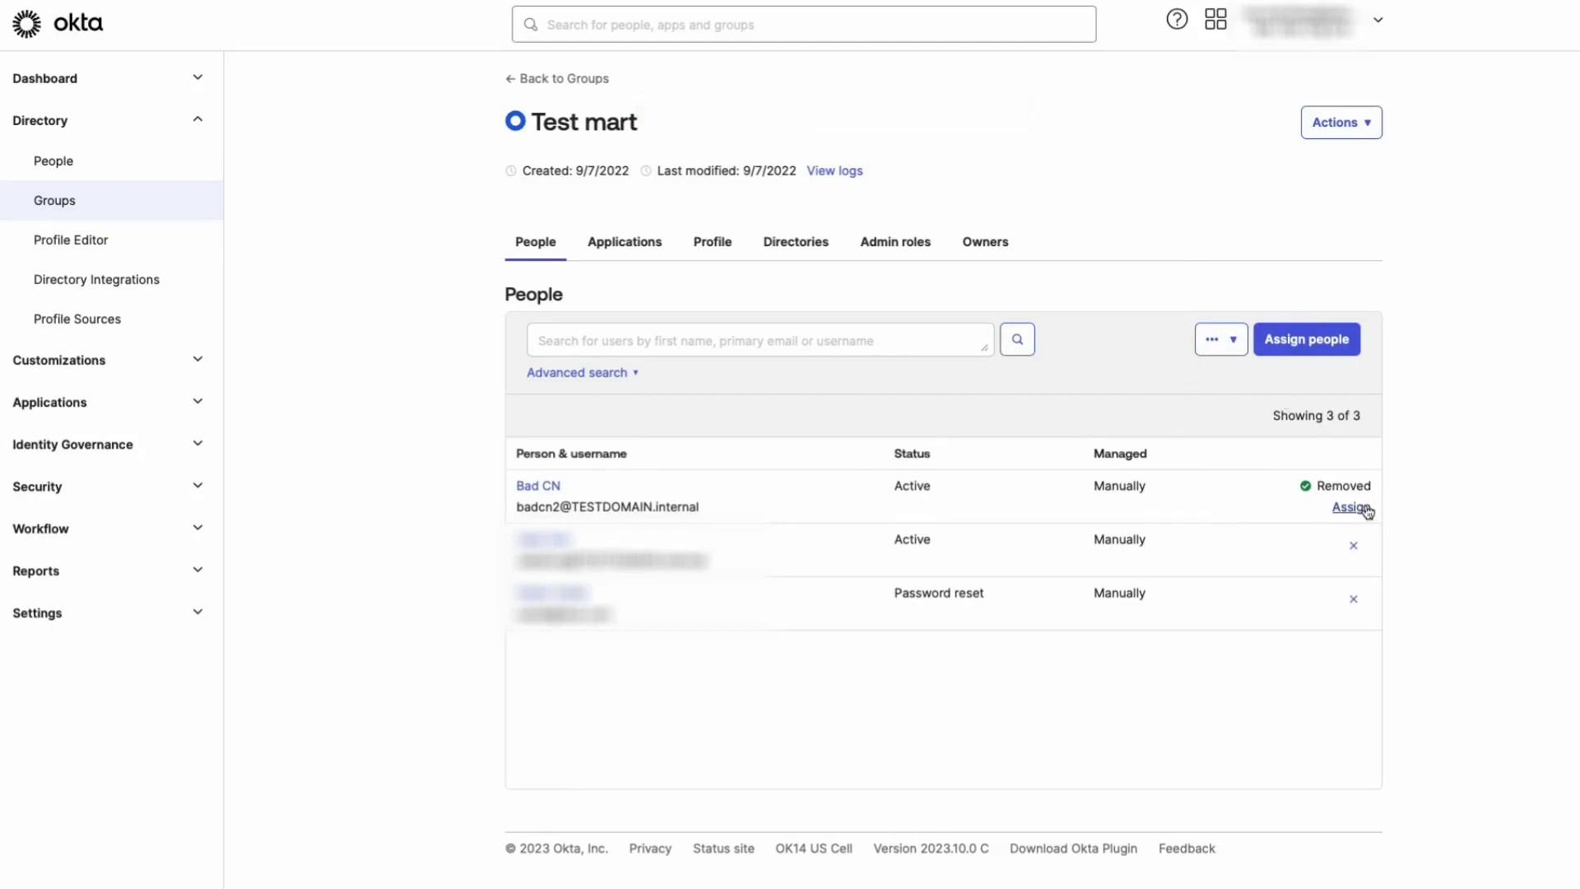
# - Find Bad CN via a 'bad' search in TESTDOMAIN.internal Assignments and open their user page
pyautogui.click(543, 487)
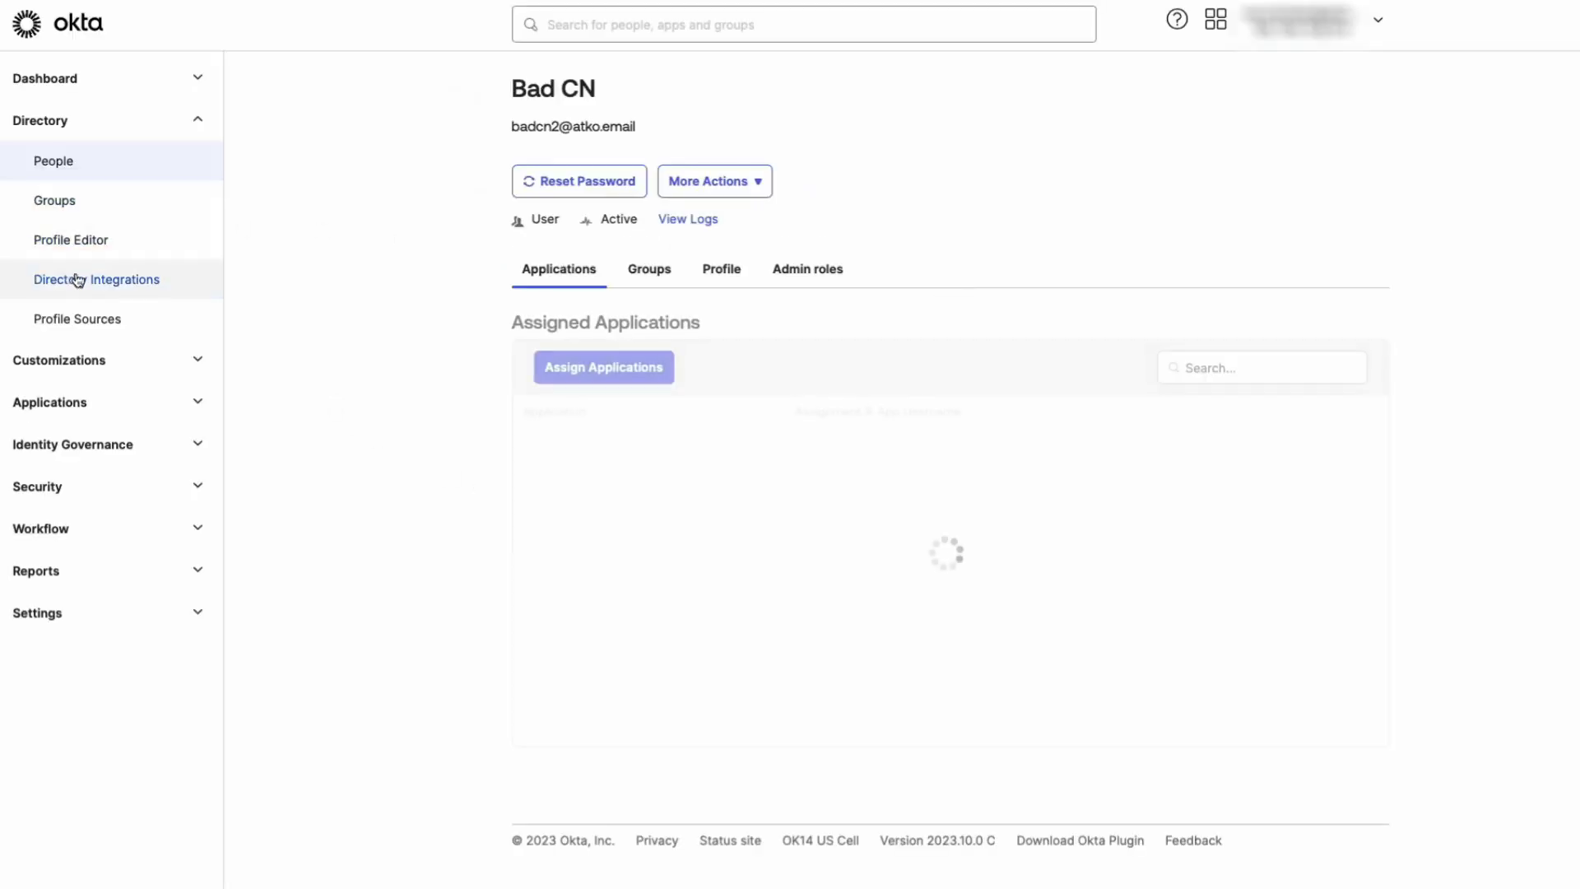
pyautogui.click(104, 280)
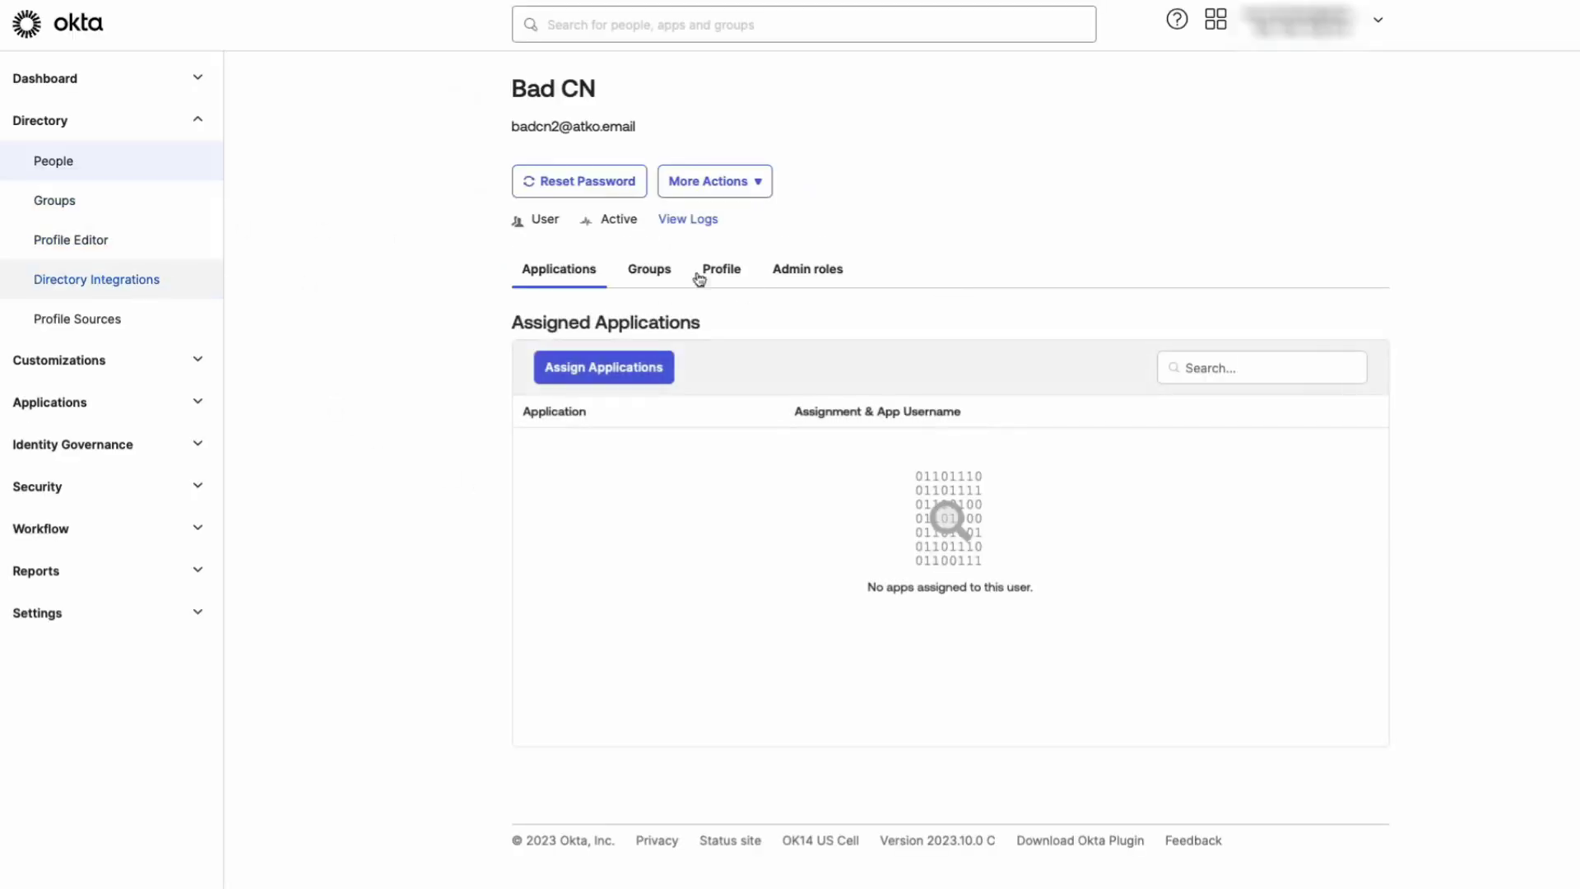
pyautogui.click(667, 280)
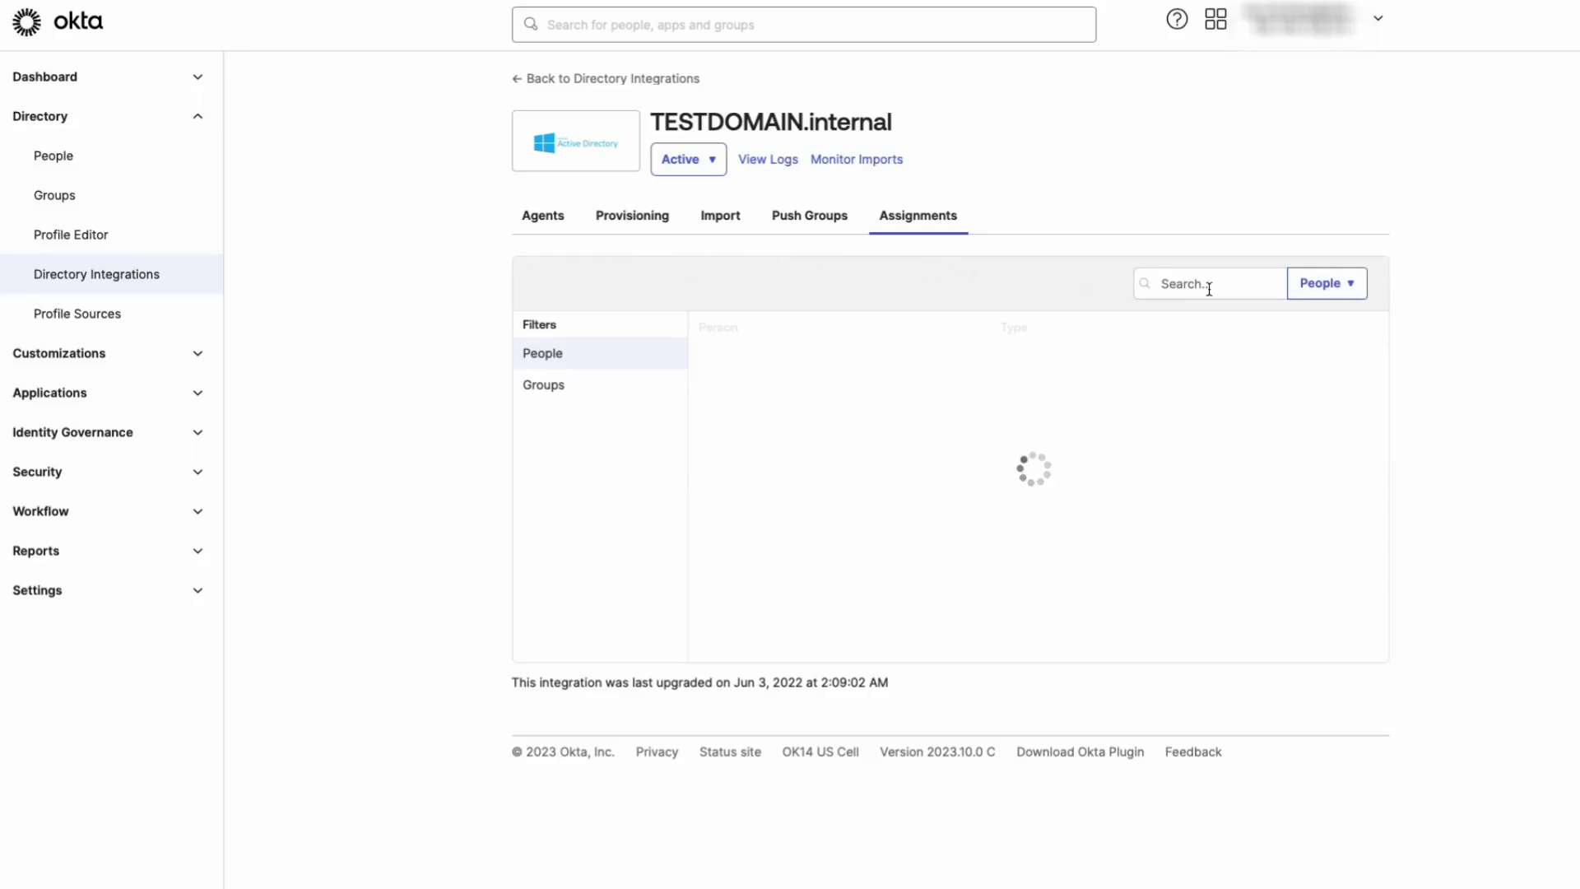
pyautogui.click(1226, 287)
pyautogui.write('bad')
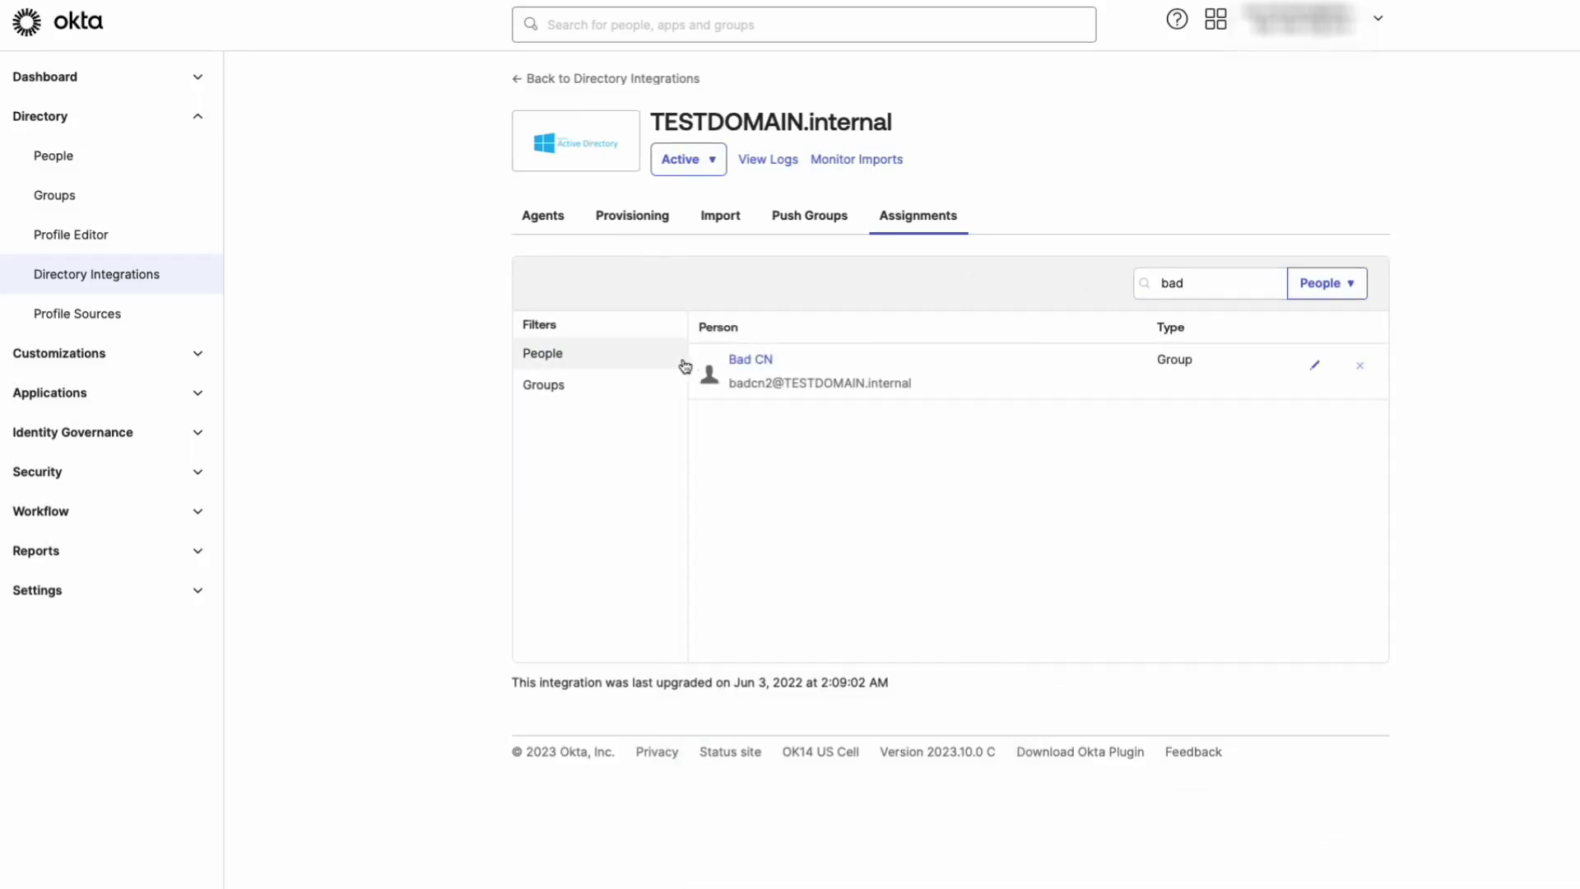
pyautogui.click(751, 361)
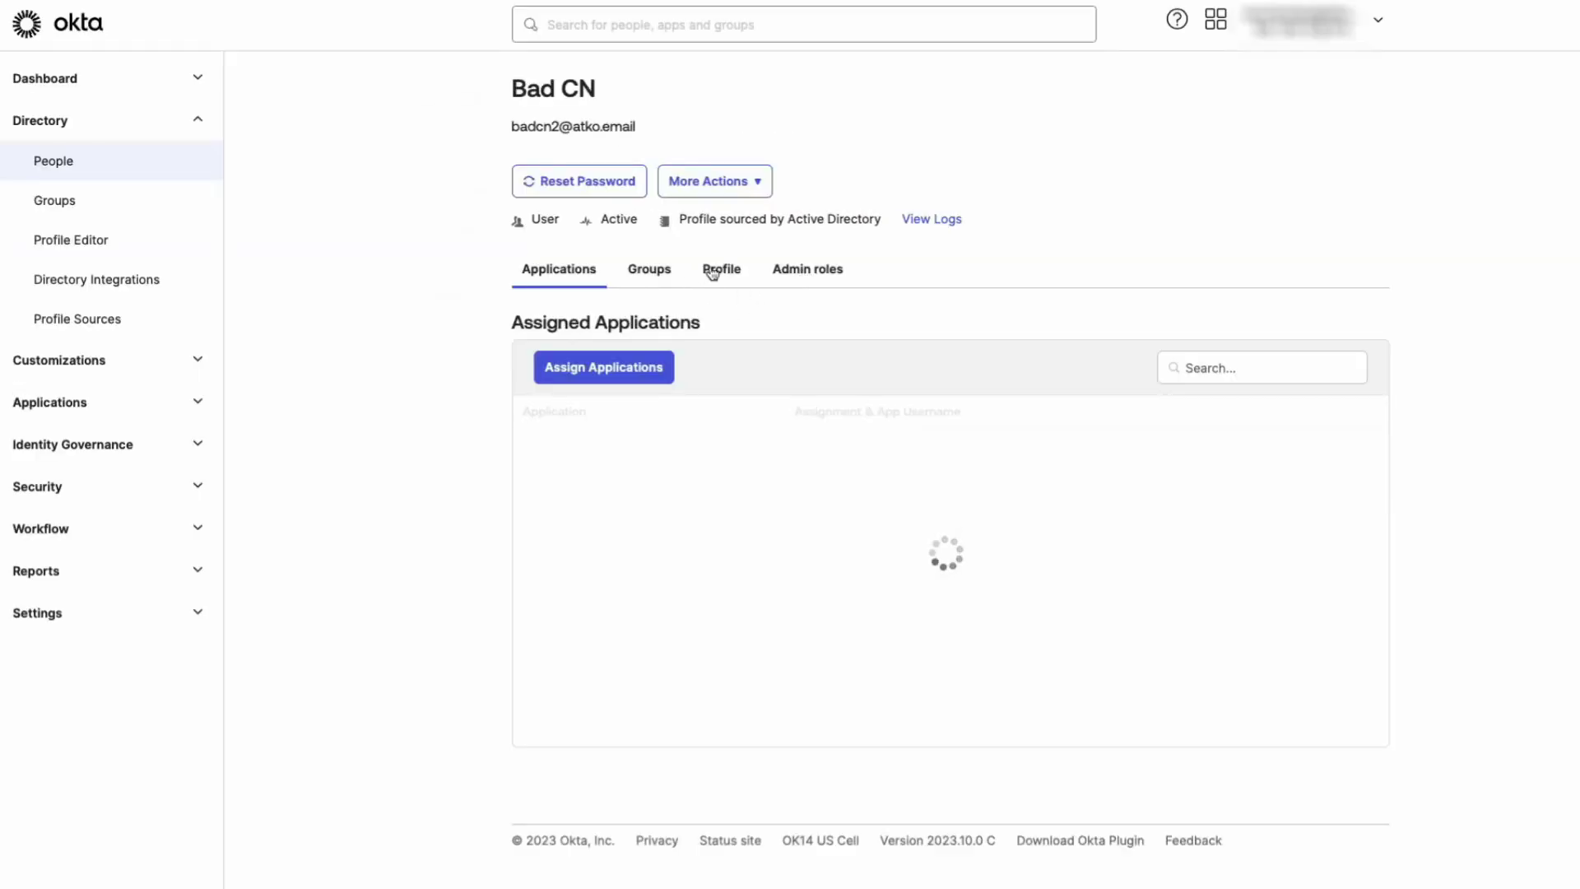